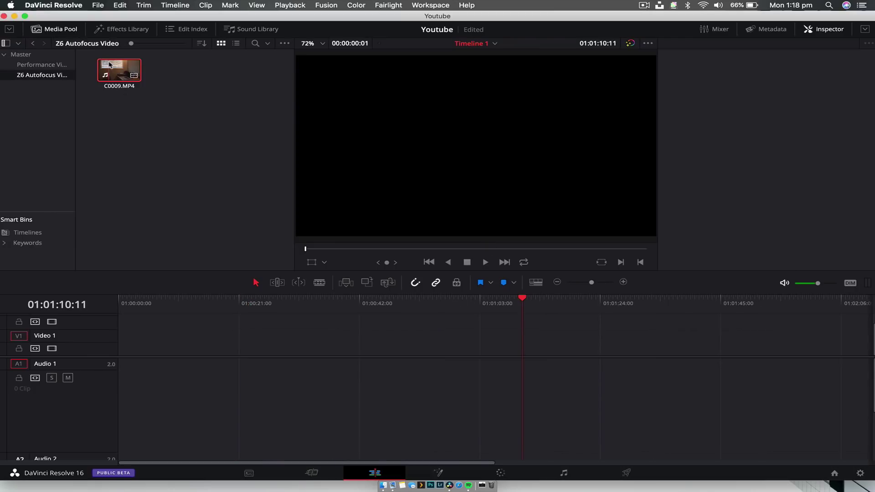
- Place C0009.MP4 on the timeline, blade it twice, and ripple-delete the opening piece
left_click_drag(120, 71, 122, 337)
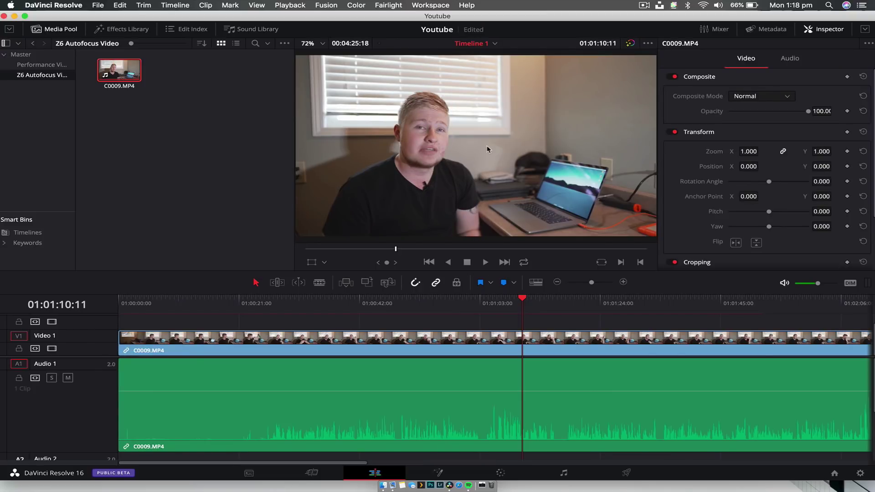
key("b")
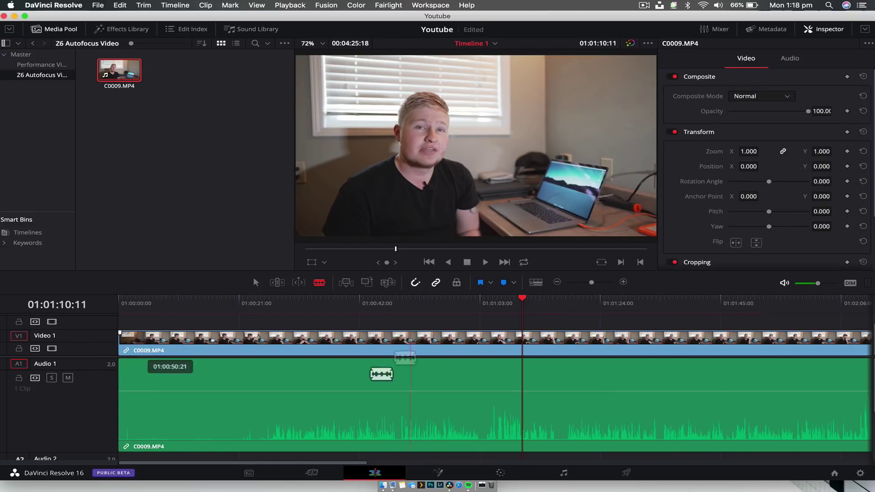
left_click(333, 339)
left_click(480, 336)
key("a")
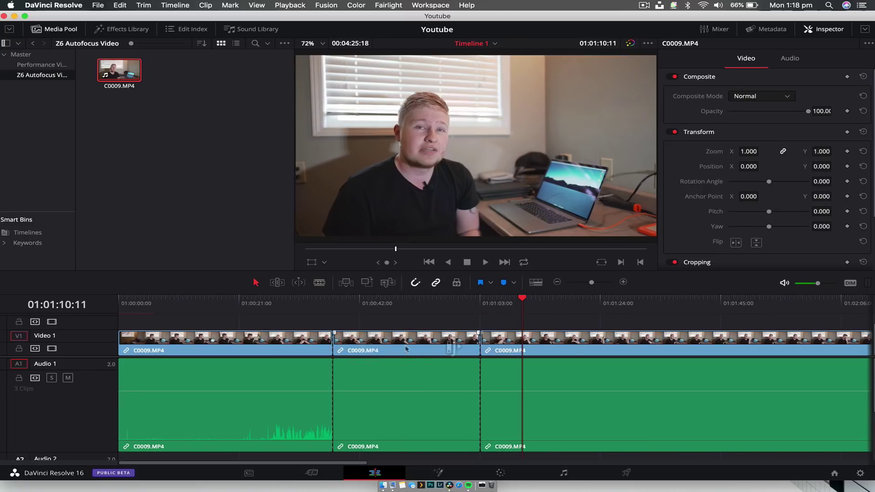
left_click(298, 343)
key("BackSpace")
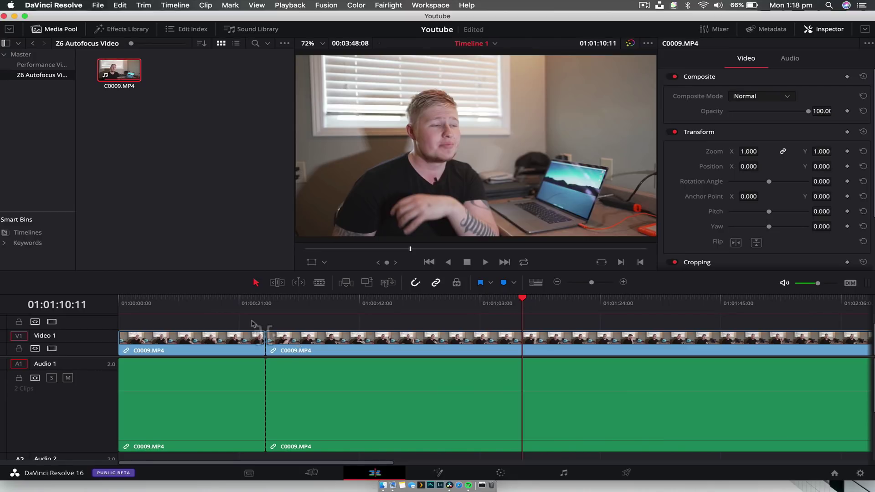
- Set proxy playback to Half Resolution and play the timeline muted to test smoothness
left_click(289, 5)
mouse_move(321, 42)
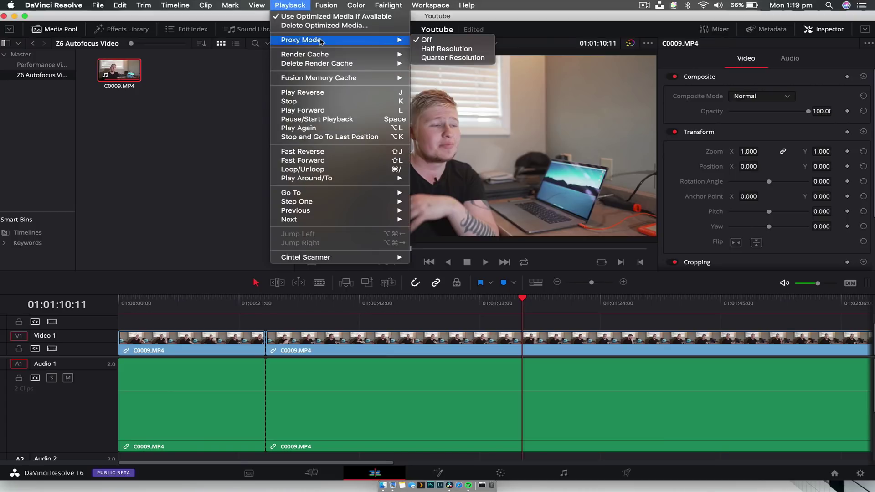
left_click(444, 49)
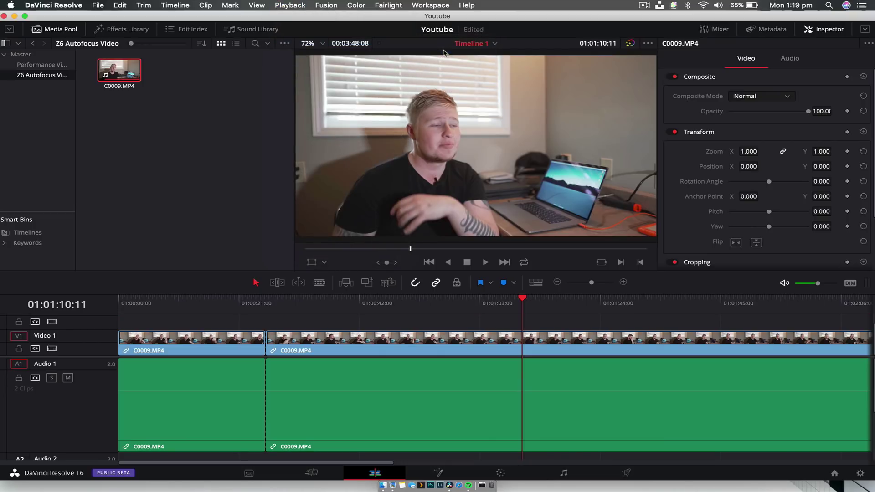
left_click_drag(279, 314, 412, 313)
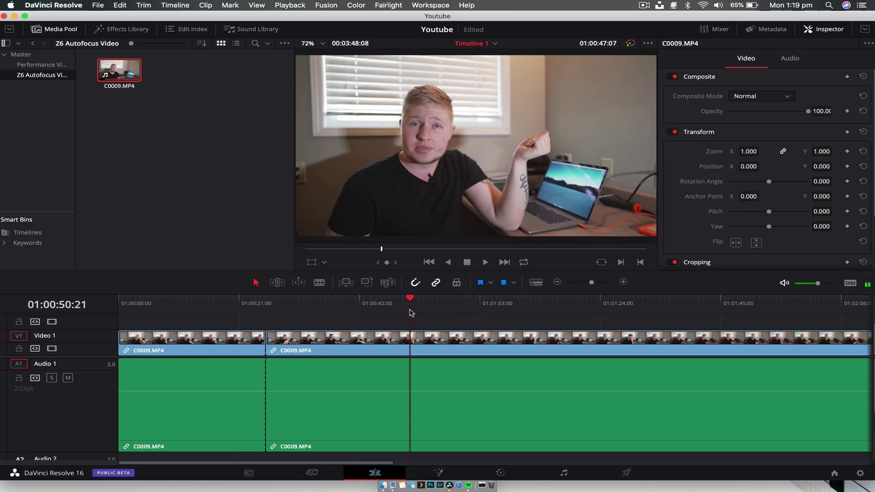
key("XF86AudioMute")
key("space")
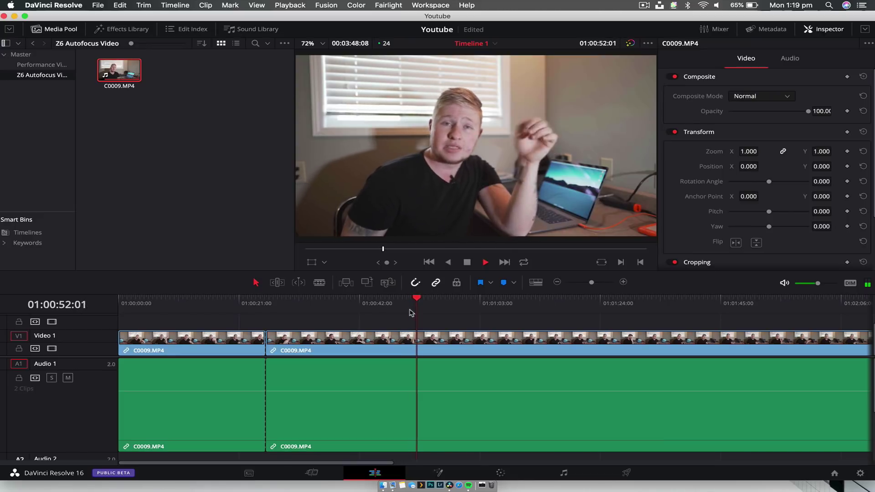
- Switch the proxy mode to Quarter Resolution
left_click(290, 5)
mouse_move(337, 40)
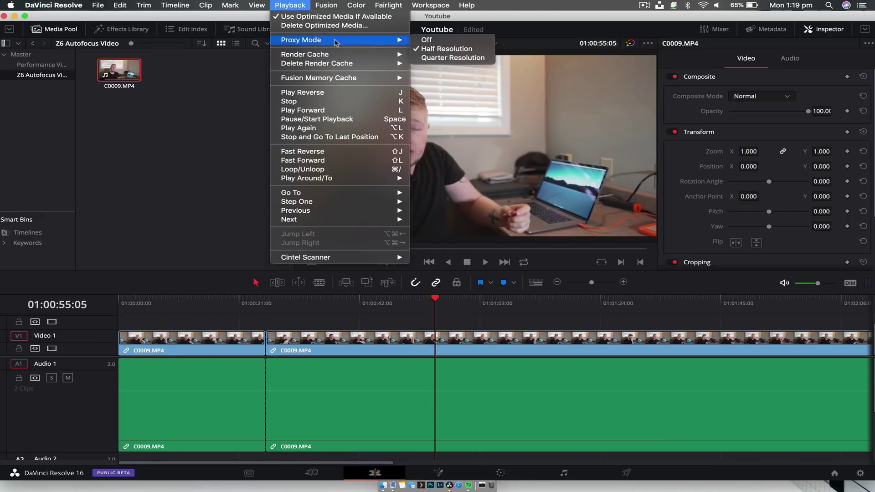
left_click(451, 58)
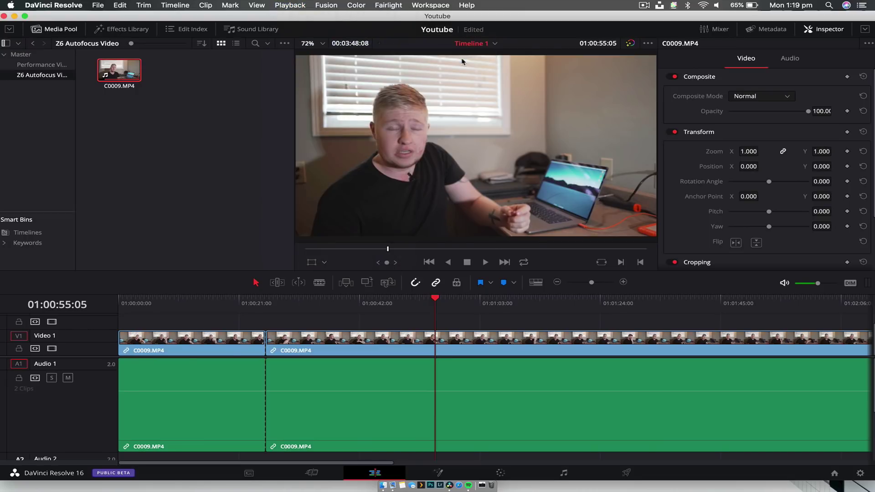
left_click(477, 309)
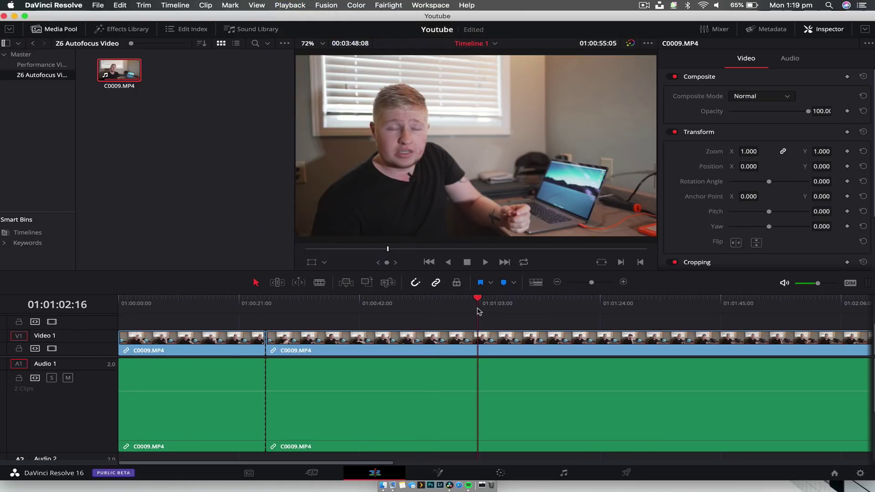
- Play back the edit briefly, then turn proxy mode Off
key("space")
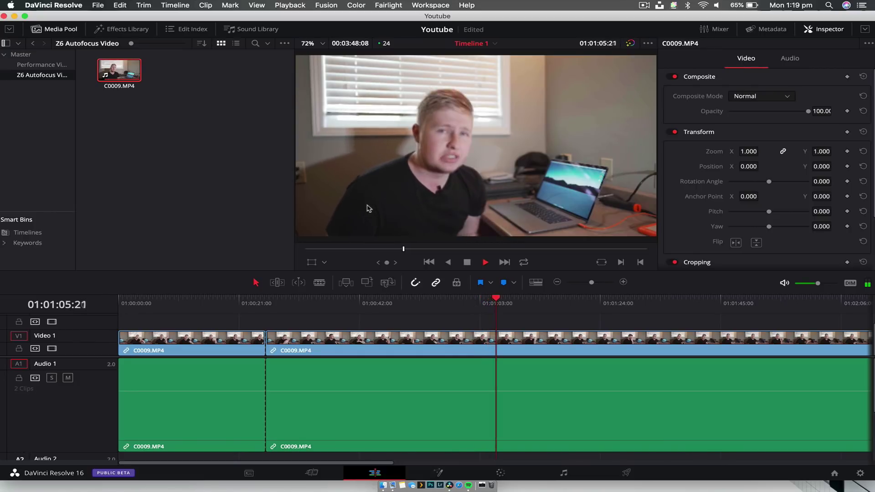
key("space")
left_click(287, 5)
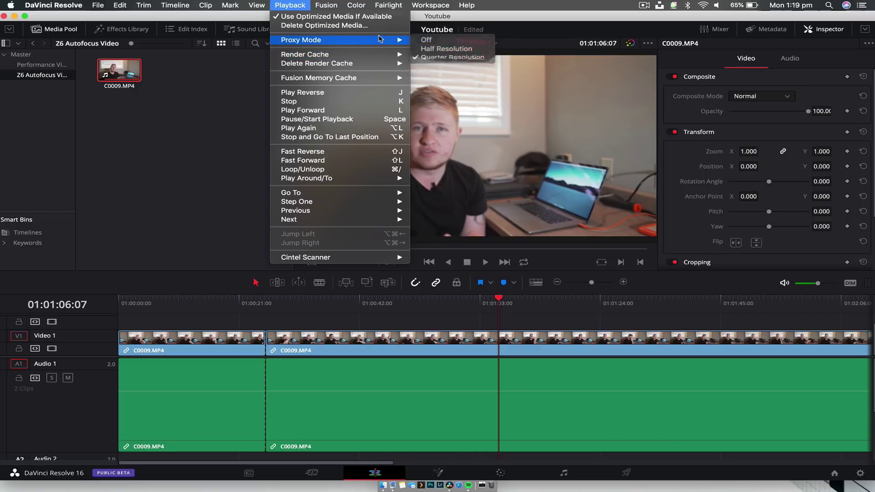
left_click(450, 43)
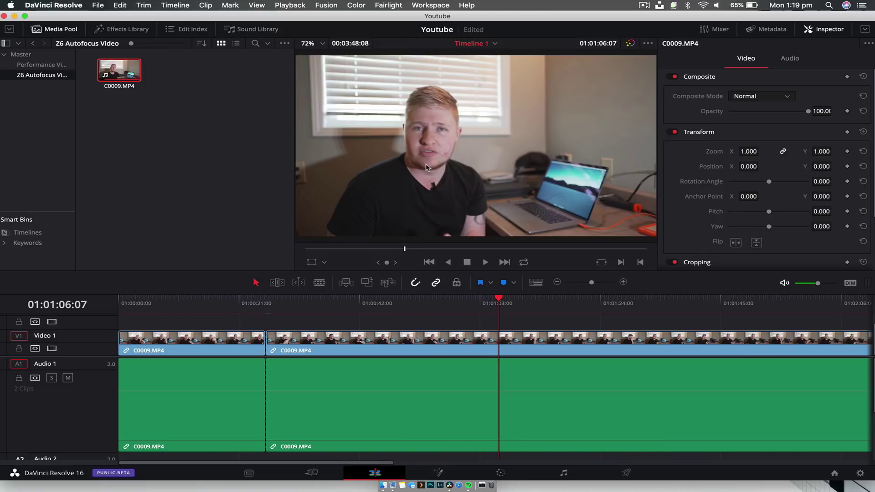
- Set proxy mode back to Half Resolution
left_click(290, 5)
mouse_move(406, 40)
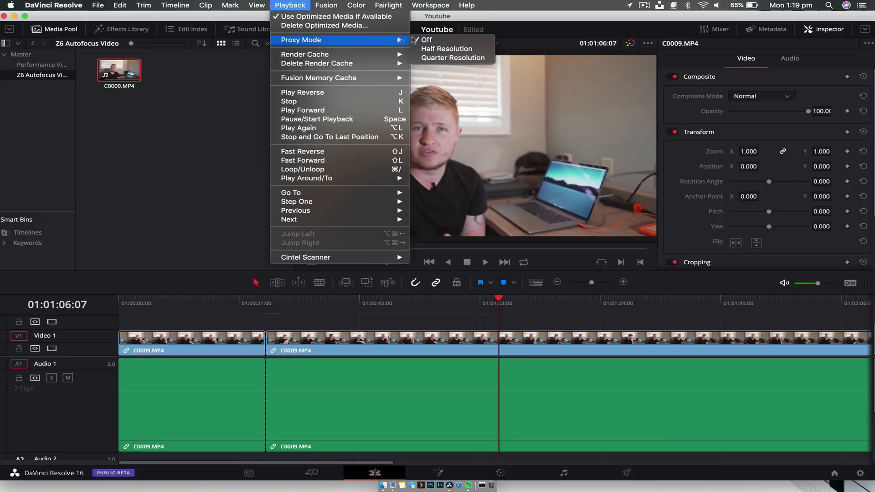
left_click(437, 48)
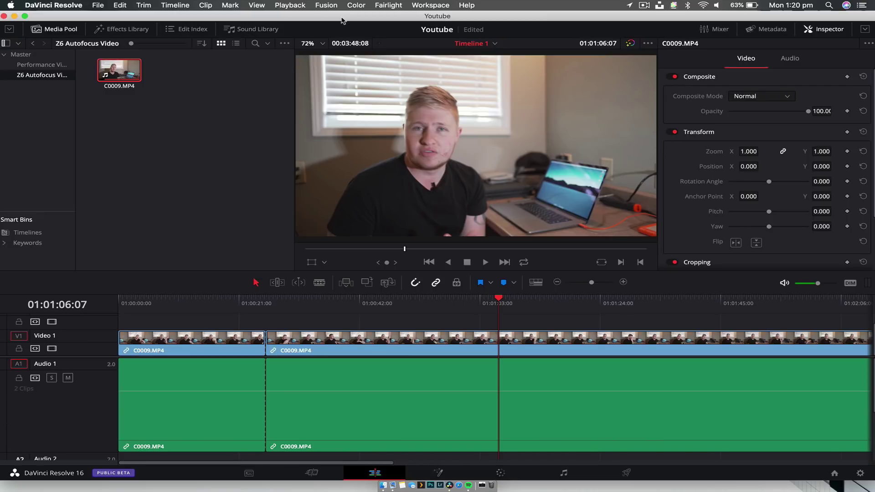
- Set the Playback menu's Render Cache option to Smart
left_click(296, 5)
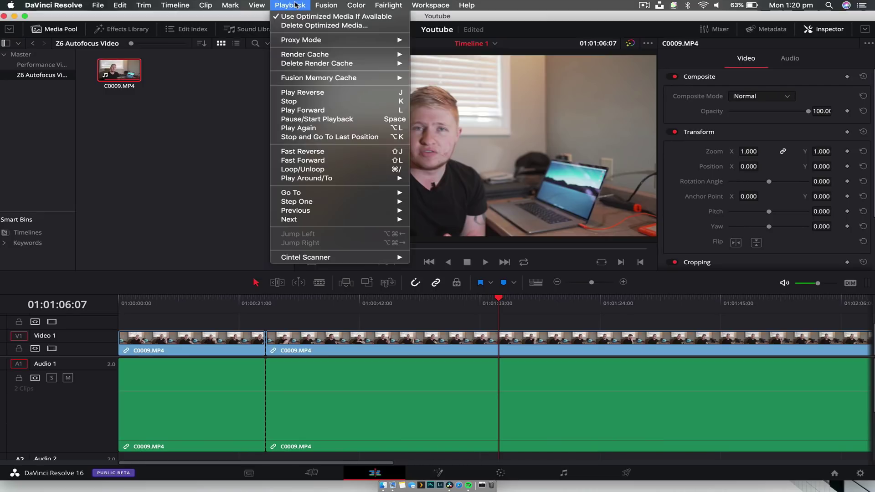
mouse_move(321, 64)
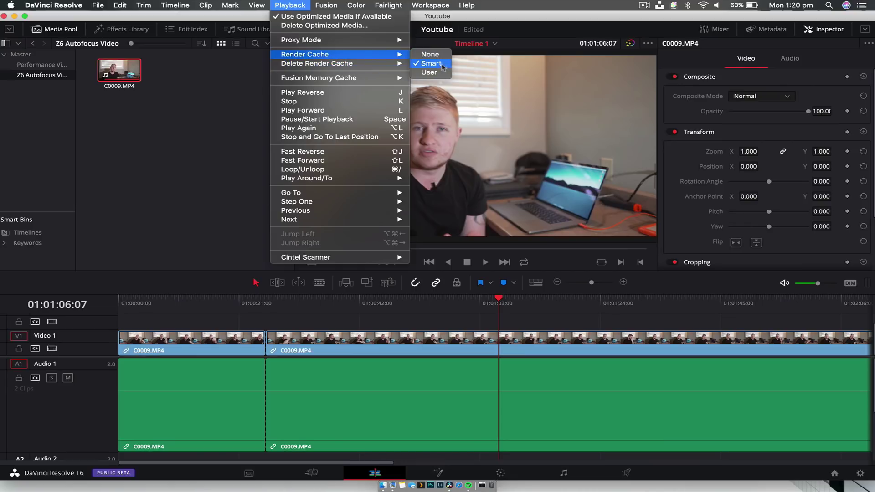
left_click(429, 54)
left_click(283, 7)
mouse_move(354, 55)
left_click(431, 64)
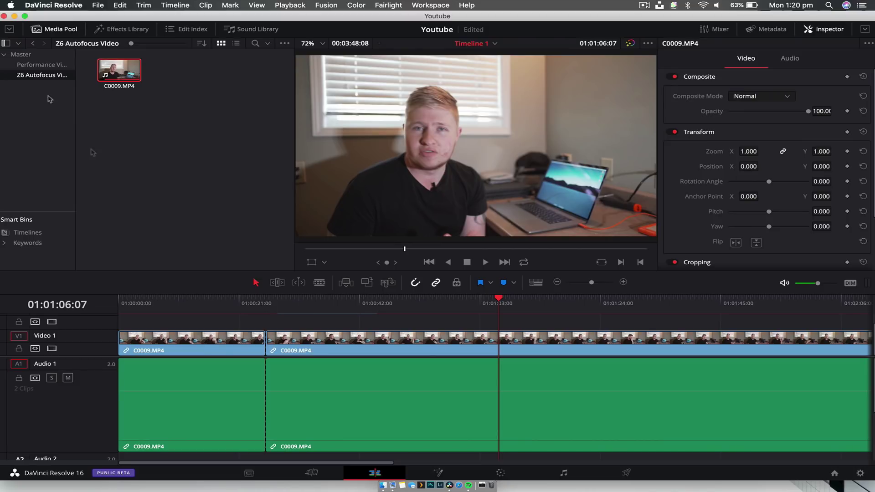
left_click(53, 5)
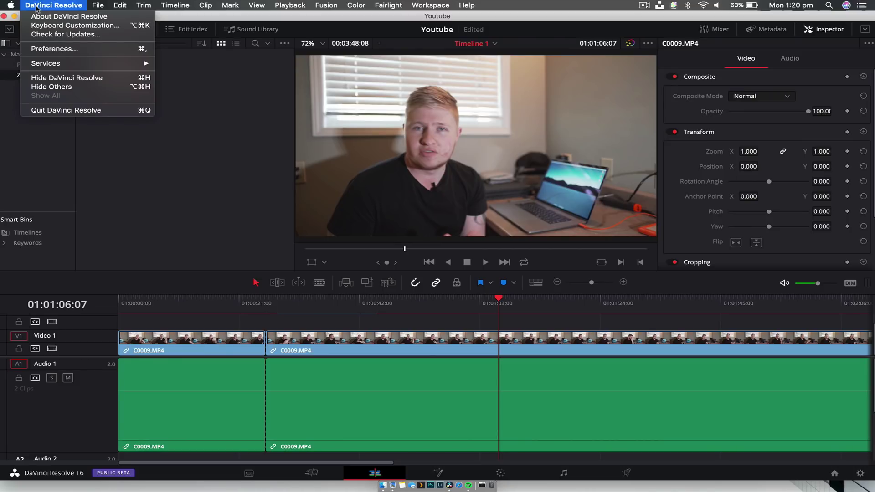
left_click(71, 50)
left_click(307, 116)
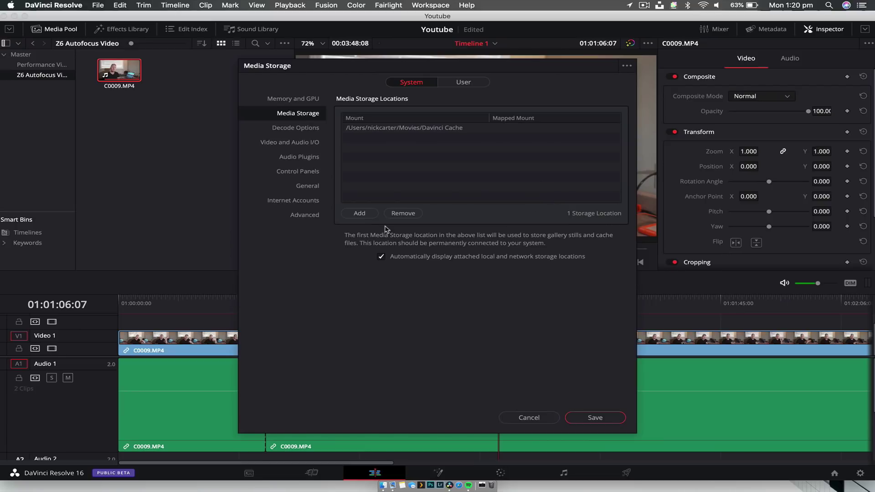
left_click(360, 214)
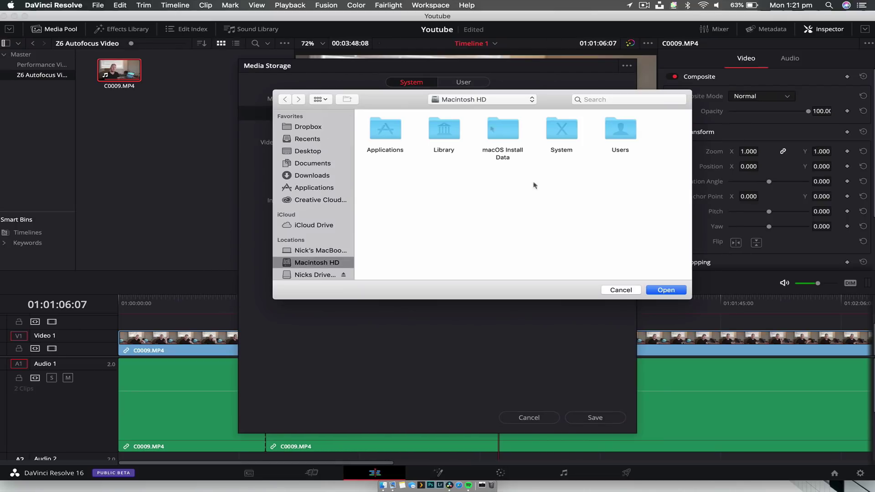
left_click(625, 291)
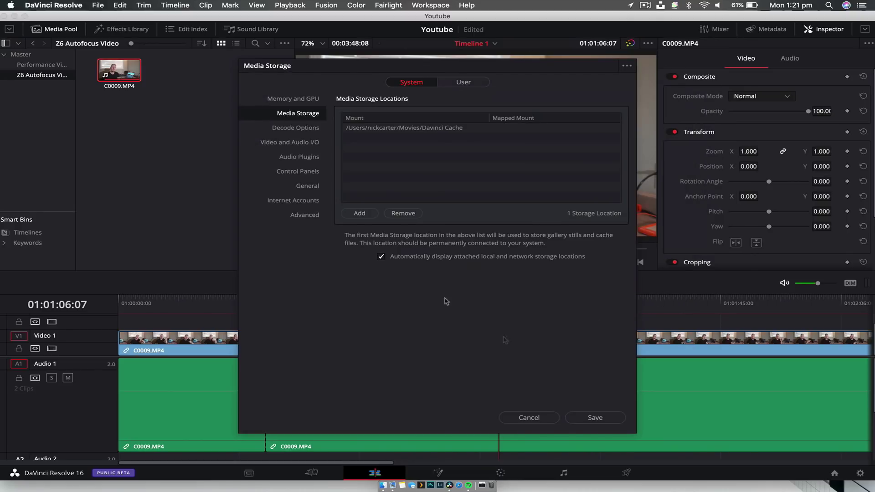
left_click(528, 417)
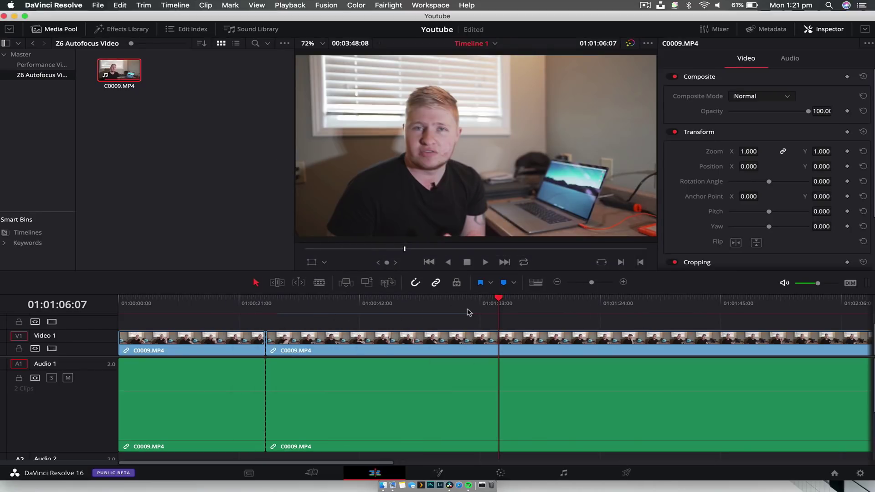
- Delete the second C0009.MP4 clip, shrink Audio 1, and add a 3D Lower 3rd Plane Slide In title to Video 1
left_click(471, 350)
key("Delete")
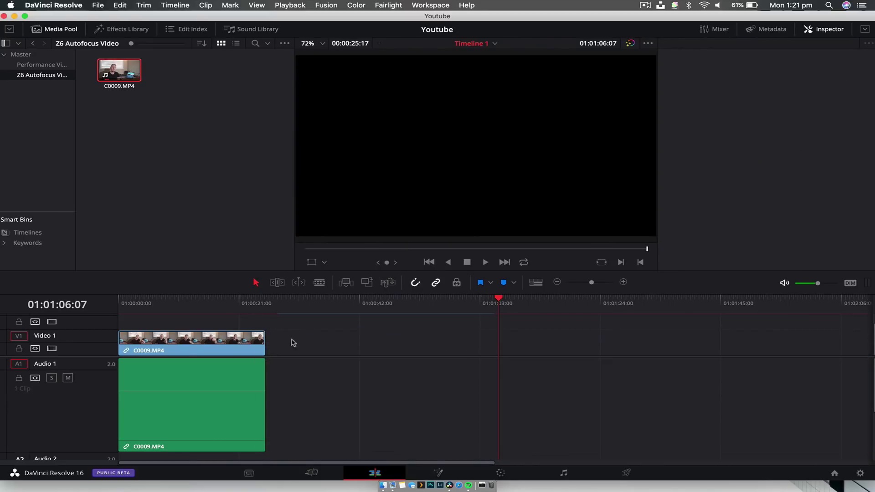
left_click_drag(76, 451, 75, 389)
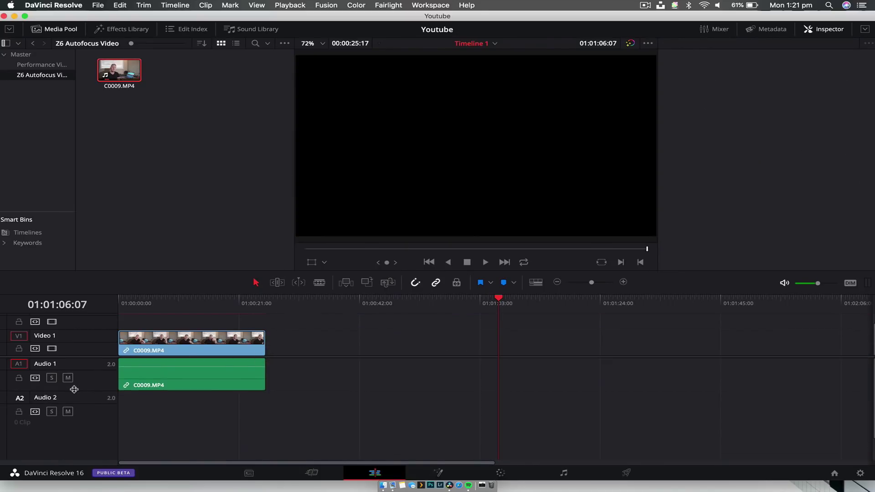
left_click(127, 29)
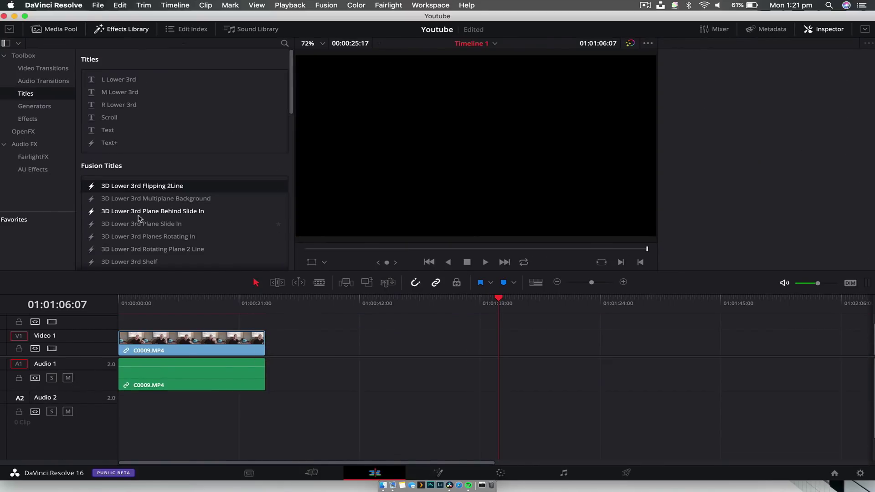
left_click_drag(141, 224, 321, 354)
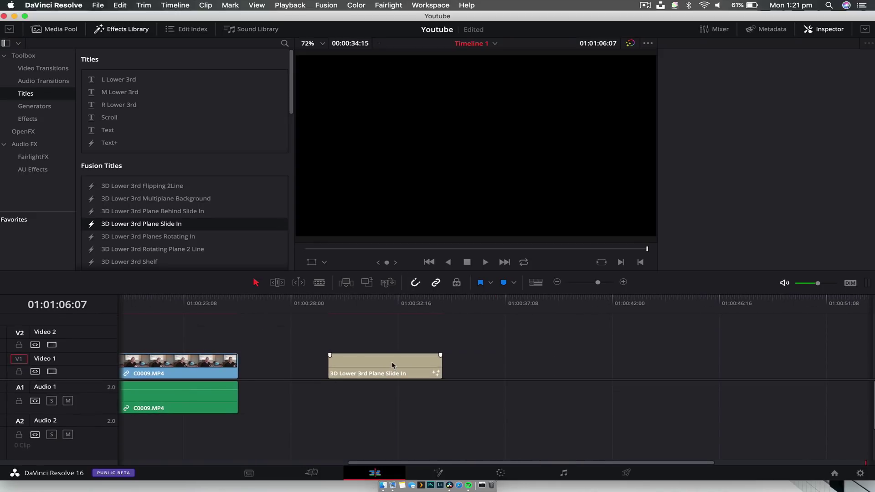
- Set the title clip's Render Cache Fusion Output to On
left_click(392, 363)
right_click(392, 363)
mouse_move(467, 347)
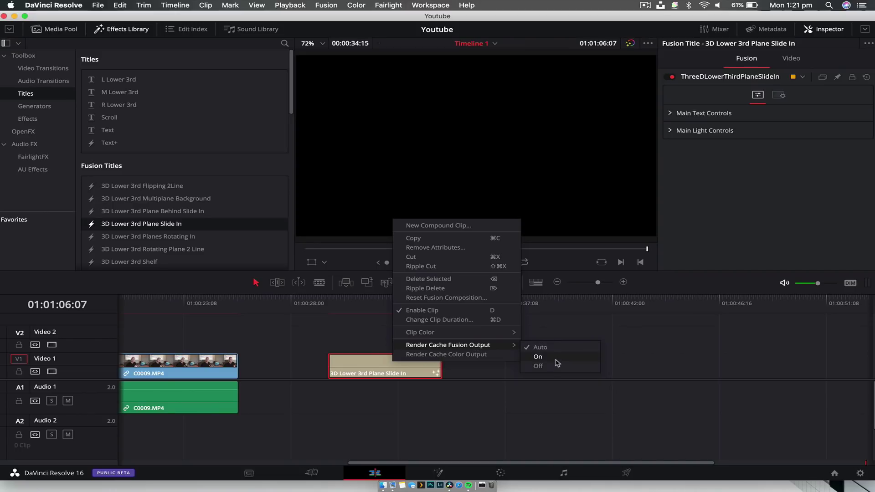
left_click(556, 360)
left_click(545, 363)
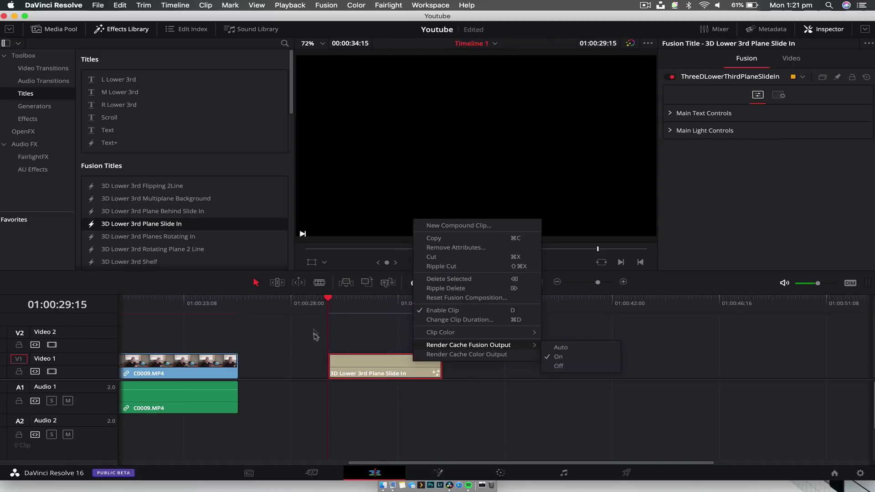
left_click(315, 327)
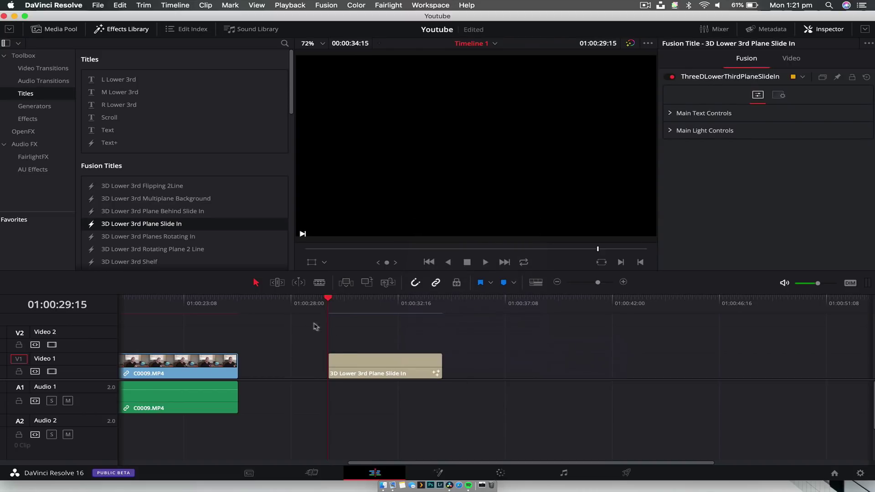
- Switch the title's Fusion output render caching back off
right_click(368, 364)
mouse_move(417, 349)
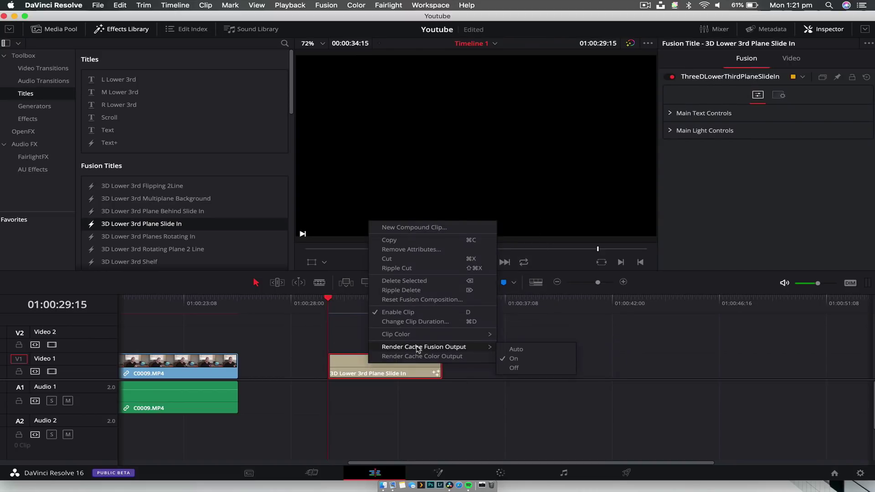
left_click(513, 368)
left_click(422, 342)
- Play the timeline to check the title, then turn its Fusion output caching On again
key("space")
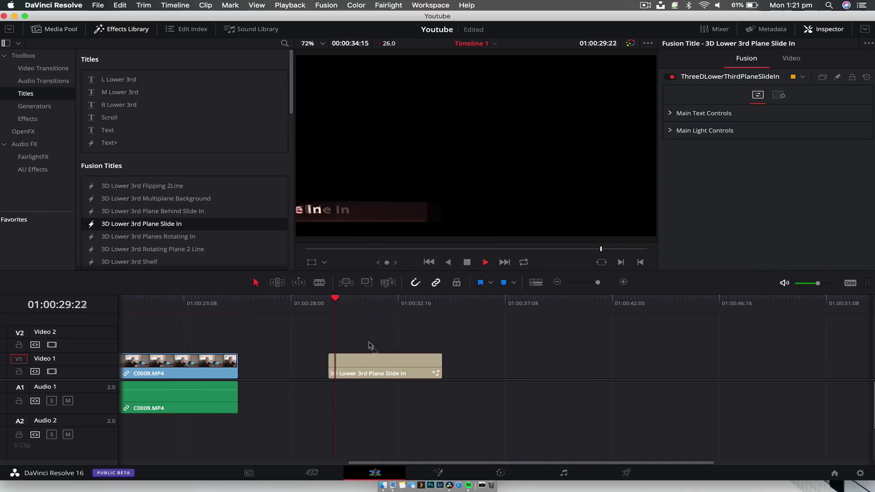
left_click(371, 374)
key("space")
right_click(376, 362)
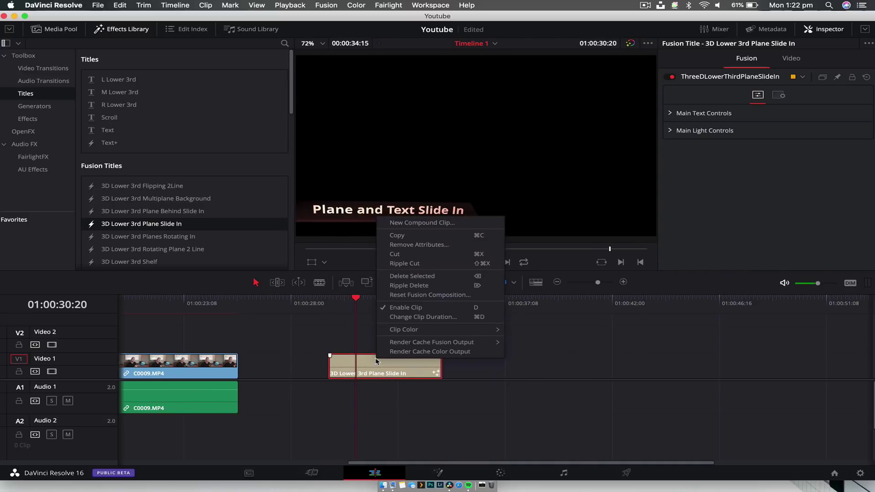
mouse_move(422, 343)
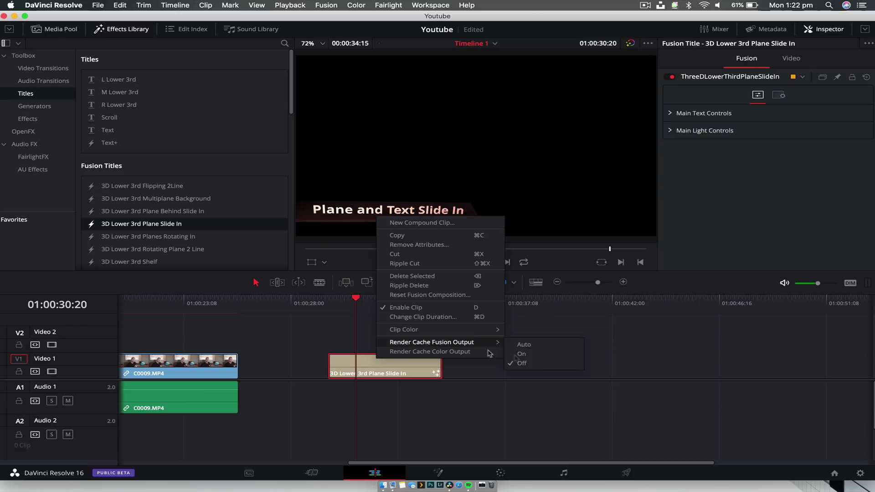
left_click(538, 355)
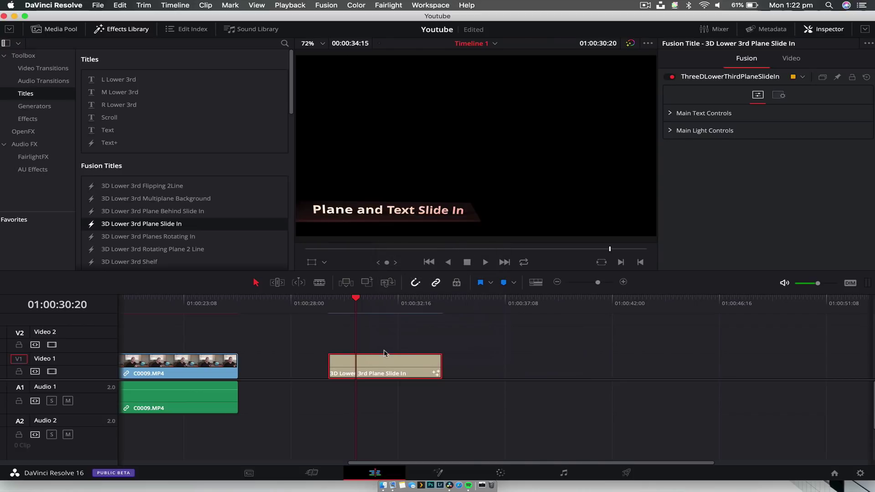
key("super+minus")
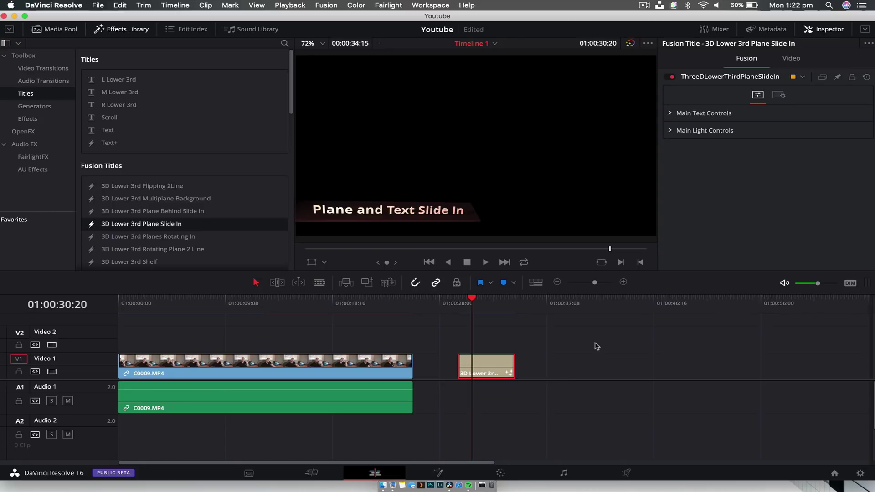
- On the Color page, add a contrast luma curve and push Gamma toward blue for a purple tint
left_click(256, 303)
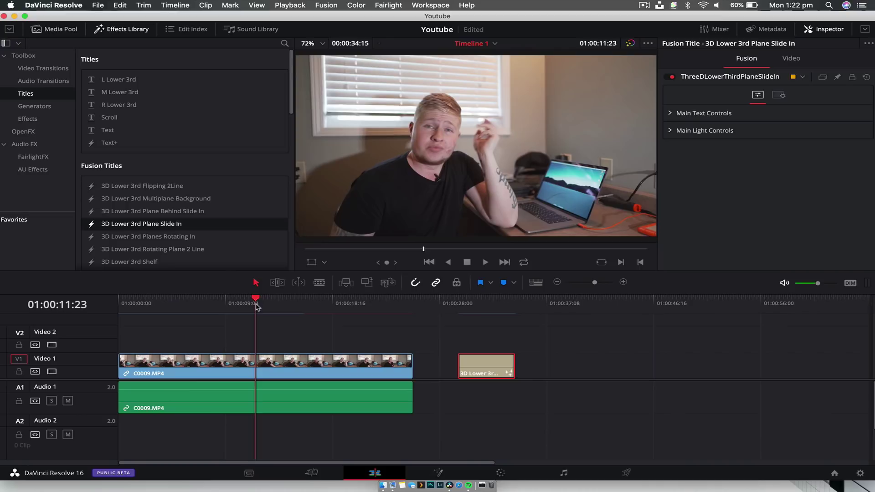
left_click(502, 473)
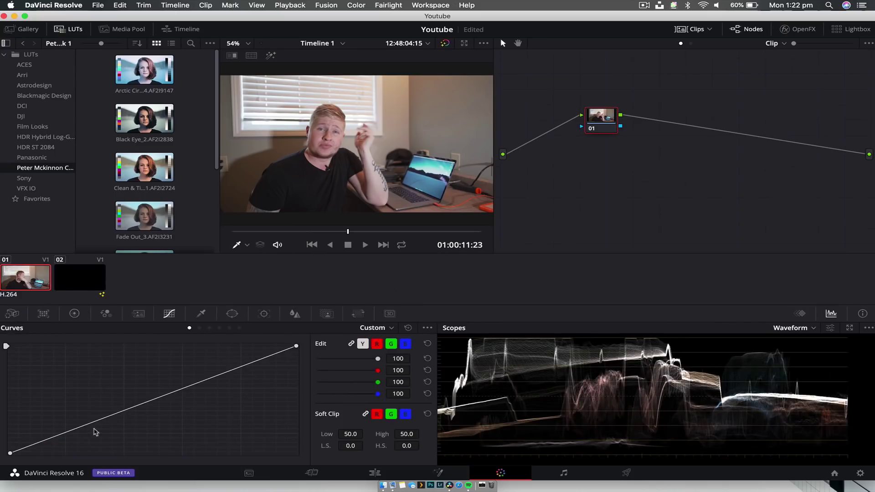
left_click_drag(93, 428, 92, 434)
left_click_drag(189, 390, 202, 363)
left_click(75, 314)
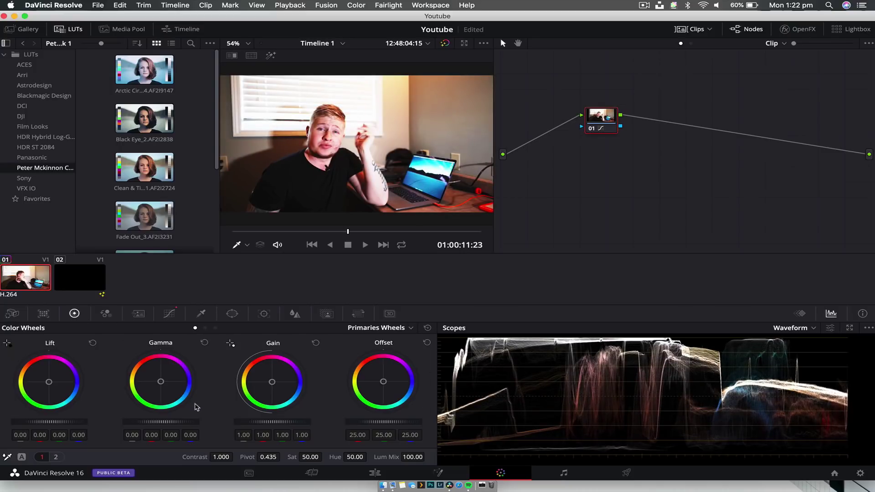
left_click_drag(161, 382, 174, 382)
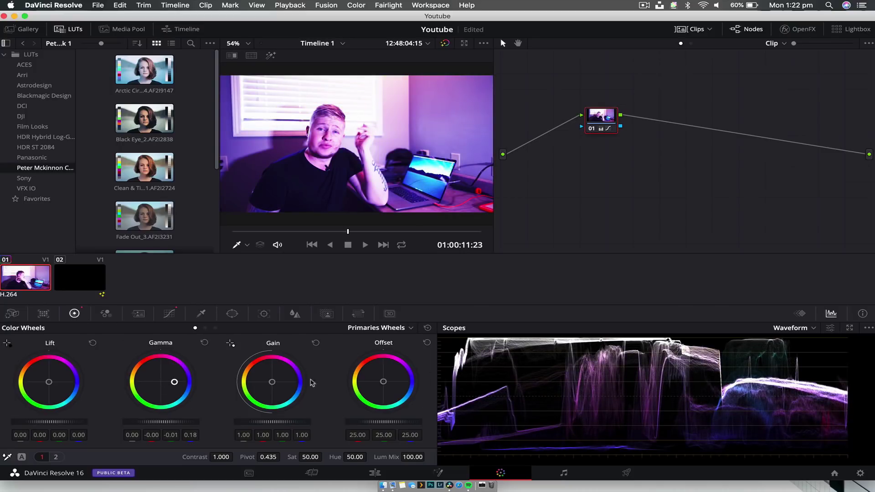
- Back on the Edit page, play the graded clip, then enable Bypass Color Grades and Fusion Effects
left_click(359, 472)
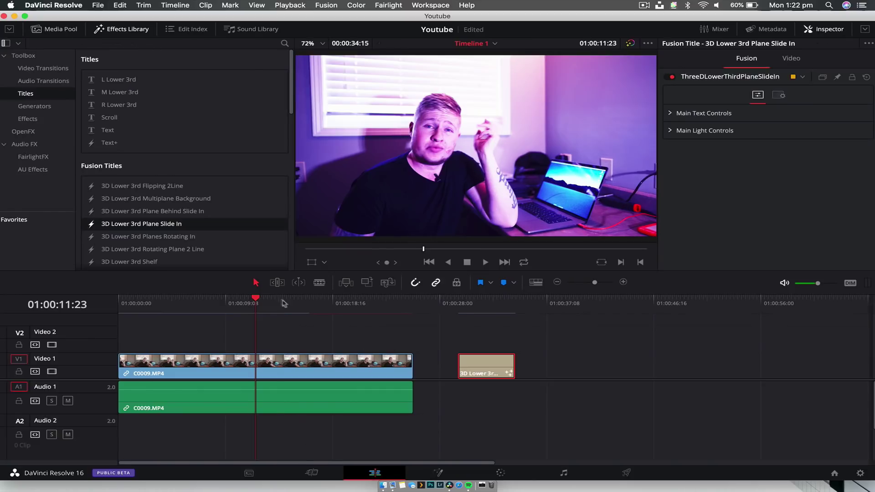
left_click_drag(283, 298, 256, 298)
key("space")
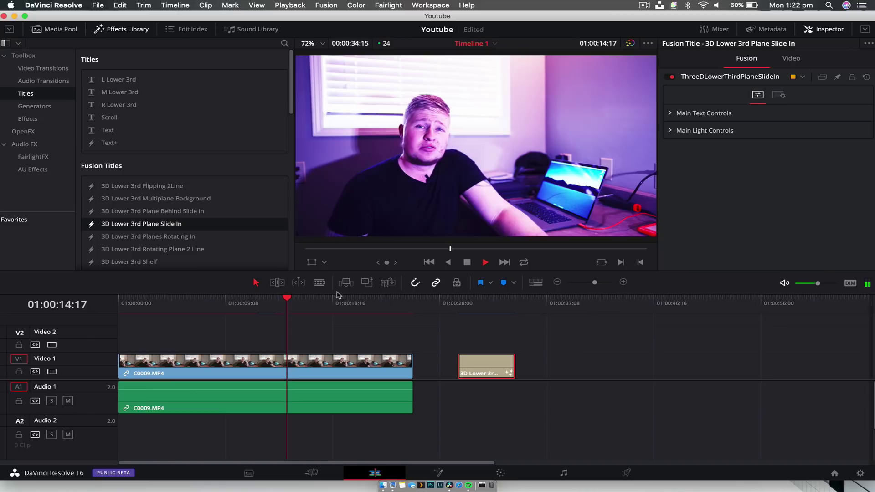
key("space")
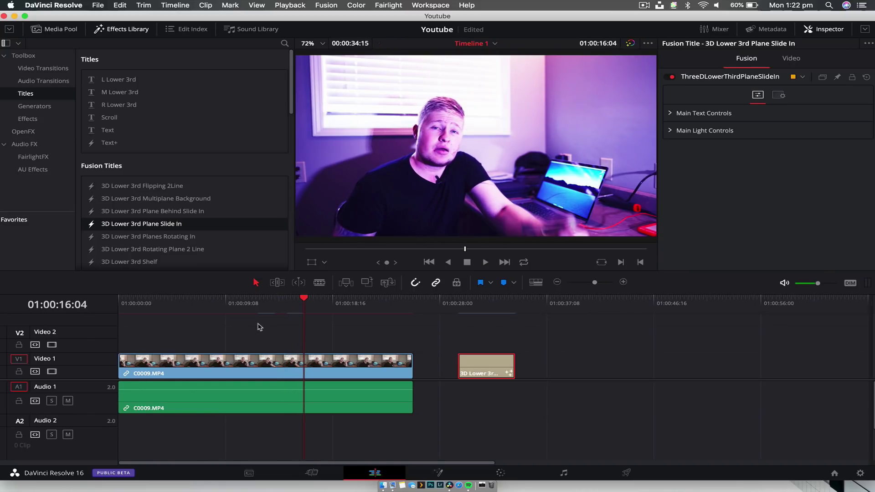
left_click(631, 44)
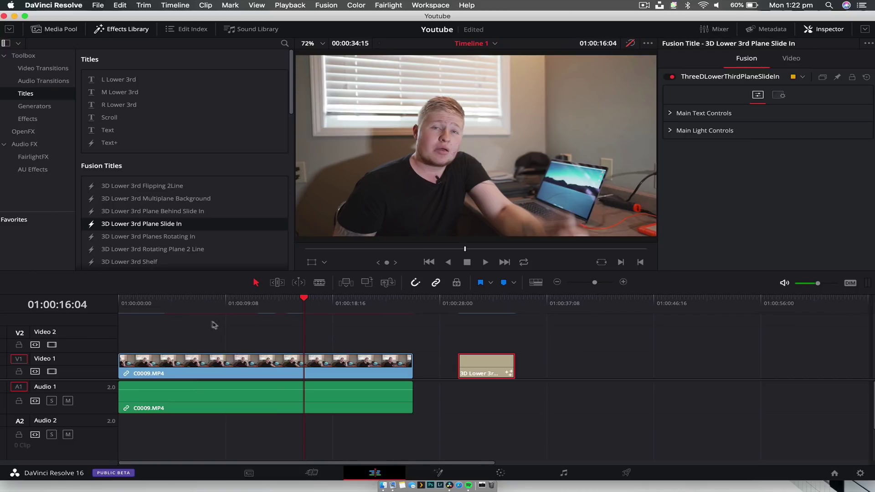
- Blade C0009.MP4 at two points around 01:00:07 and ripple-delete the middle piece
left_click(204, 310)
key("space")
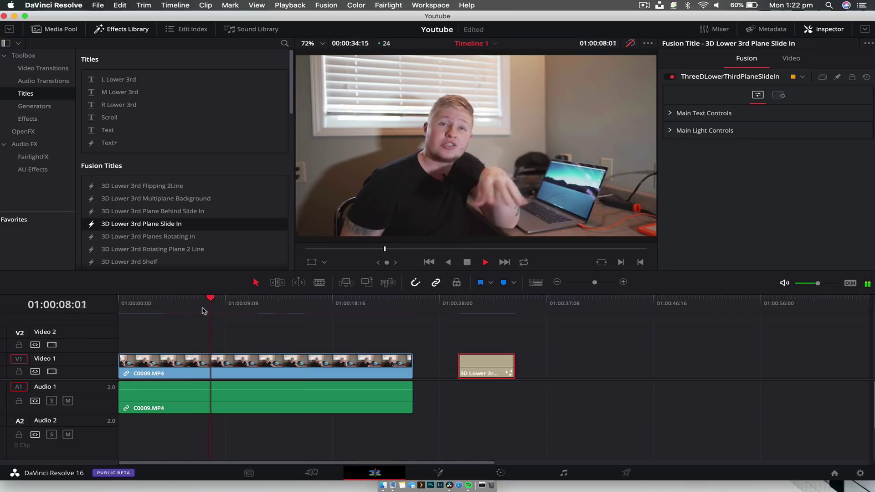
key("space")
key("b")
left_click(216, 364)
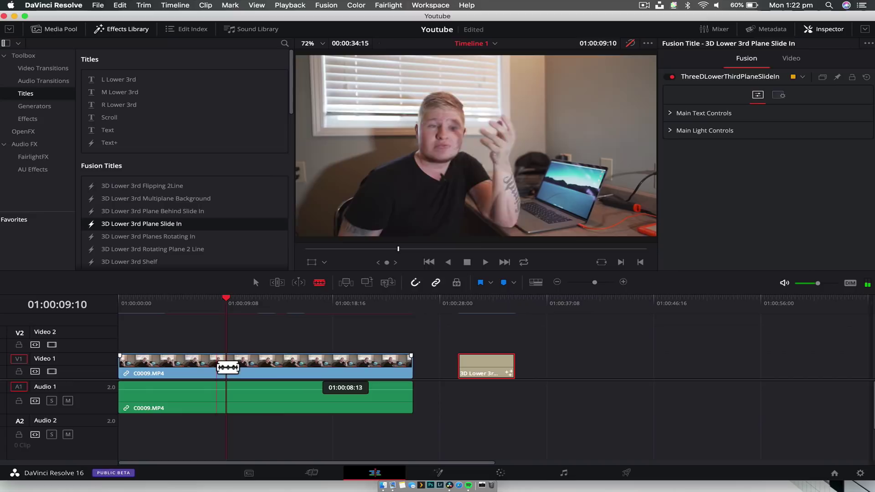
left_click(292, 364)
key("a")
left_click(264, 365)
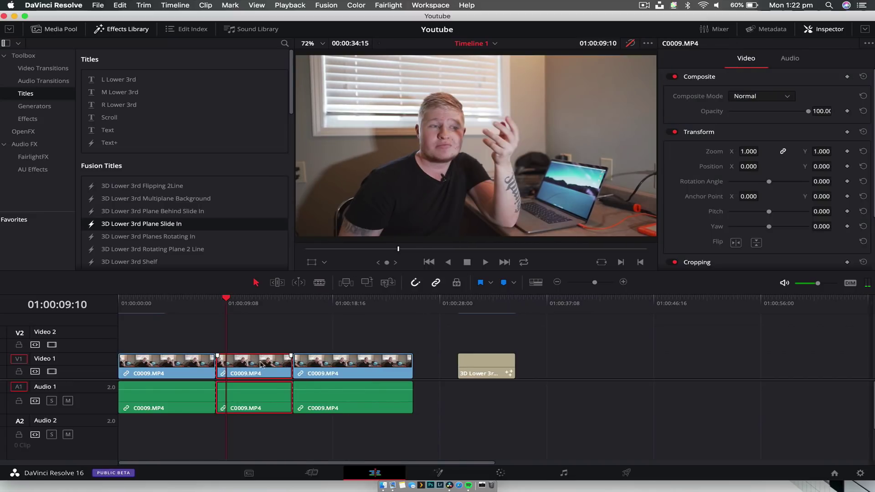
key("BackSpace")
- Move the lower-third title onto Video 2 near 01:00:09 and toggle the grade bypass to compare
left_click_drag(425, 366, 282, 338)
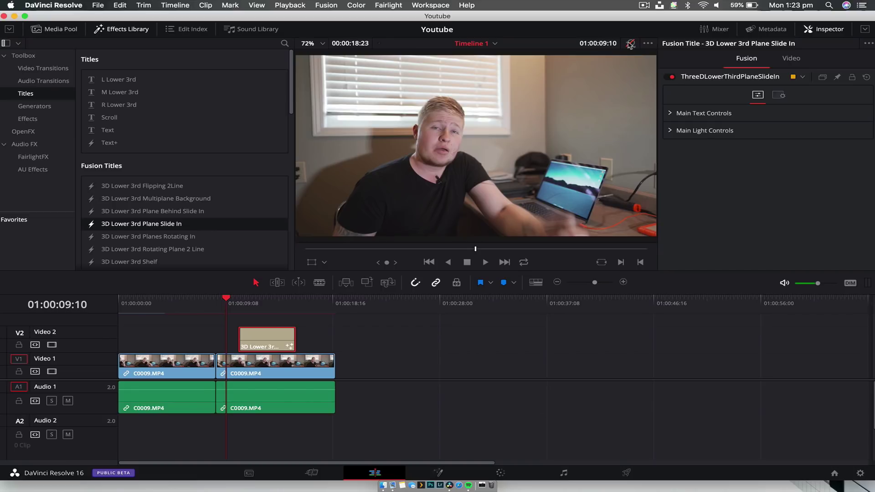
left_click(631, 44)
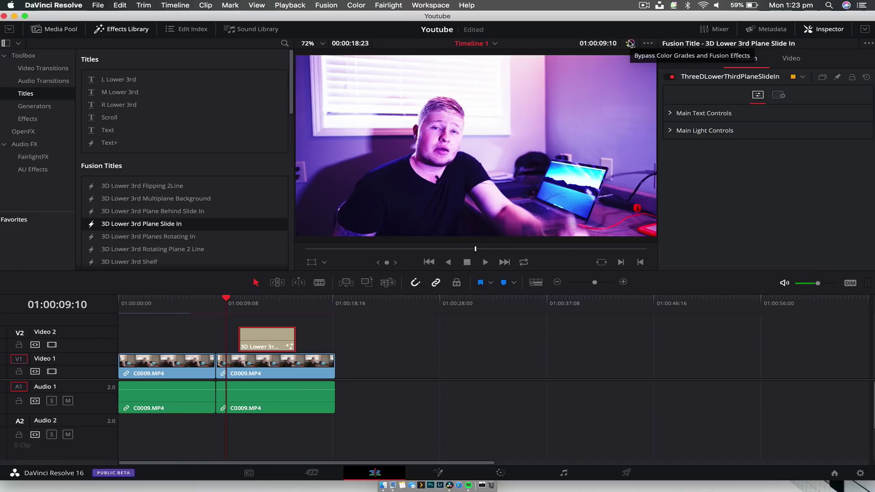
left_click(630, 43)
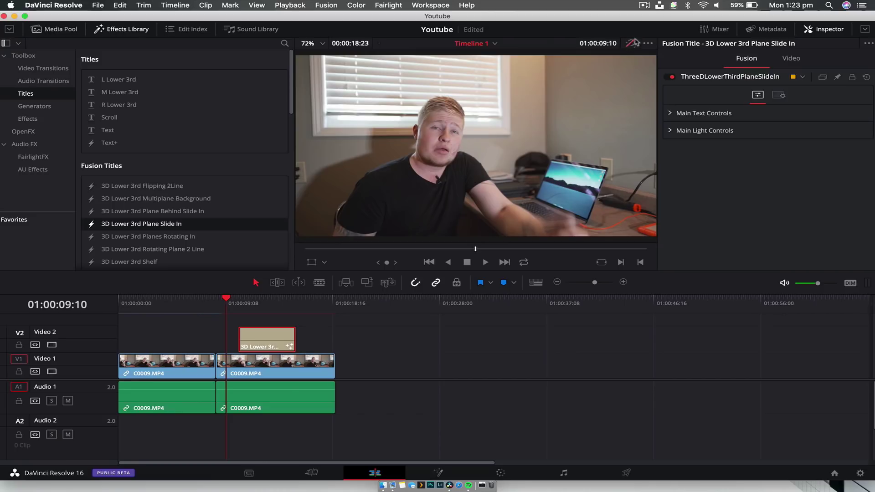
left_click(629, 45)
left_click(629, 45)
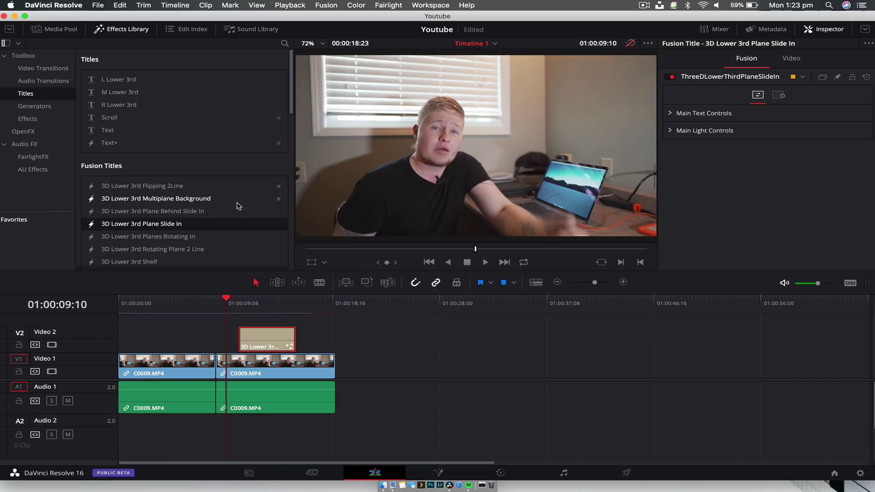
left_click(248, 472)
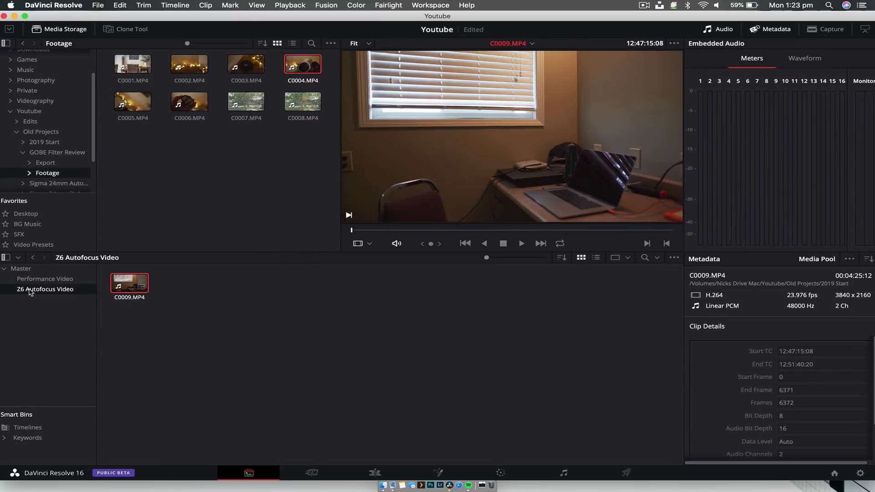
left_click(19, 269)
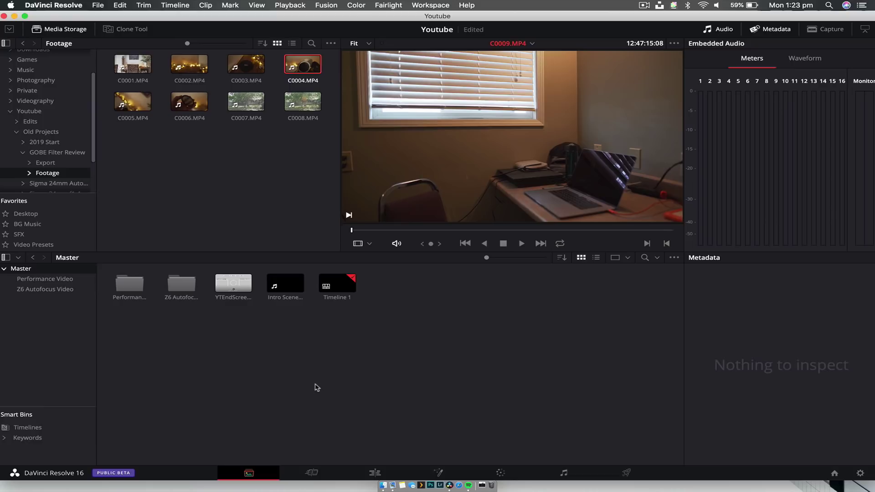
left_click(130, 284)
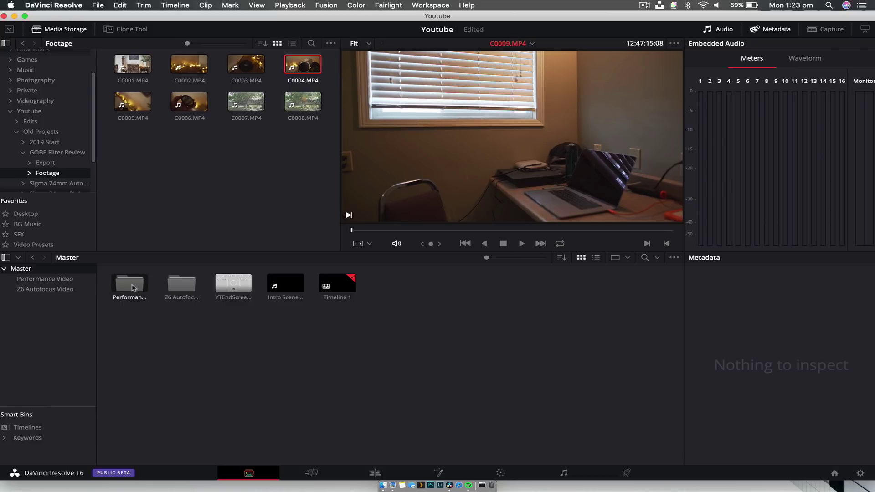
left_click(56, 290)
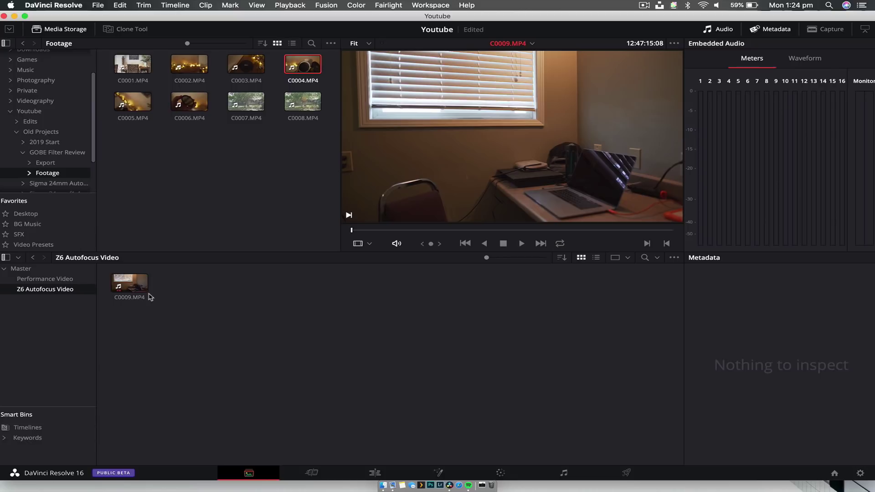
- Close Resolve to save the Youtube project, then reopen Youtube from the Project Manager
left_click(4, 15)
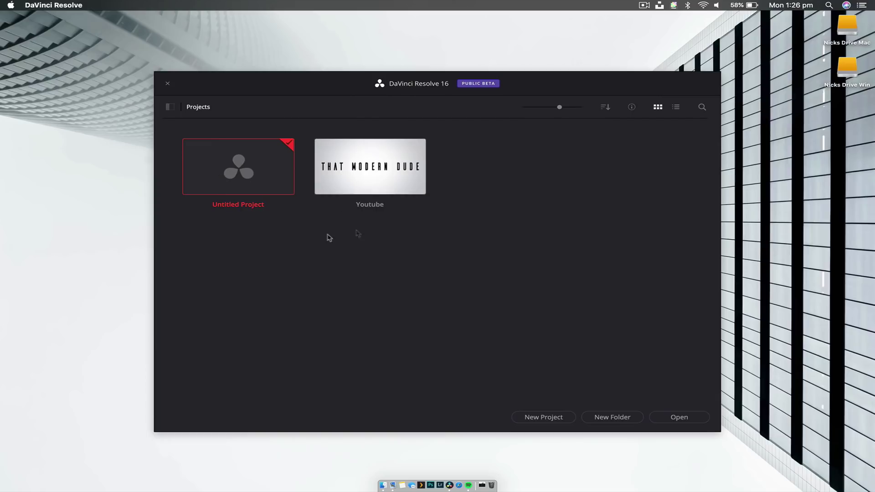
left_click(370, 175)
double_click(370, 176)
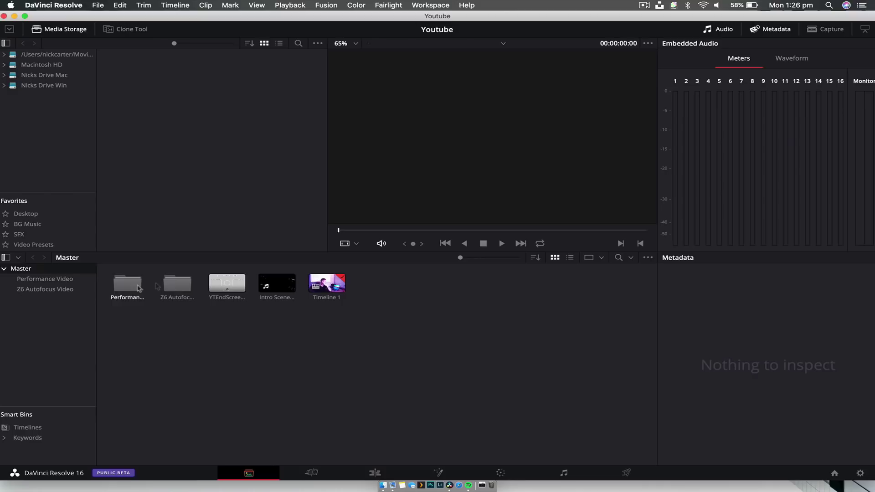
double_click(180, 284)
left_click(50, 279)
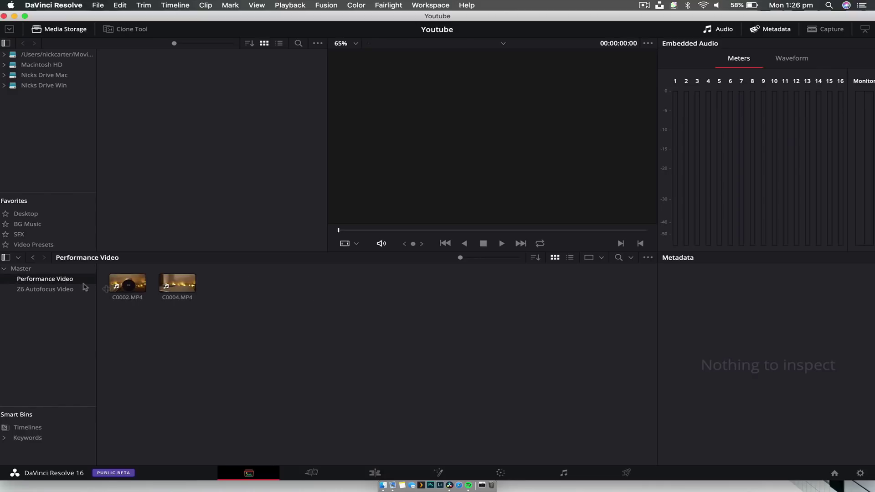
left_click(20, 269)
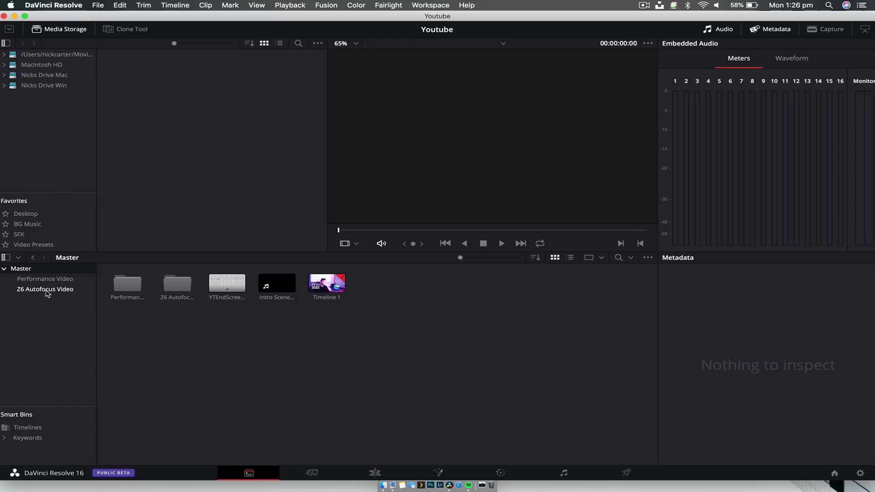
right_click(47, 291)
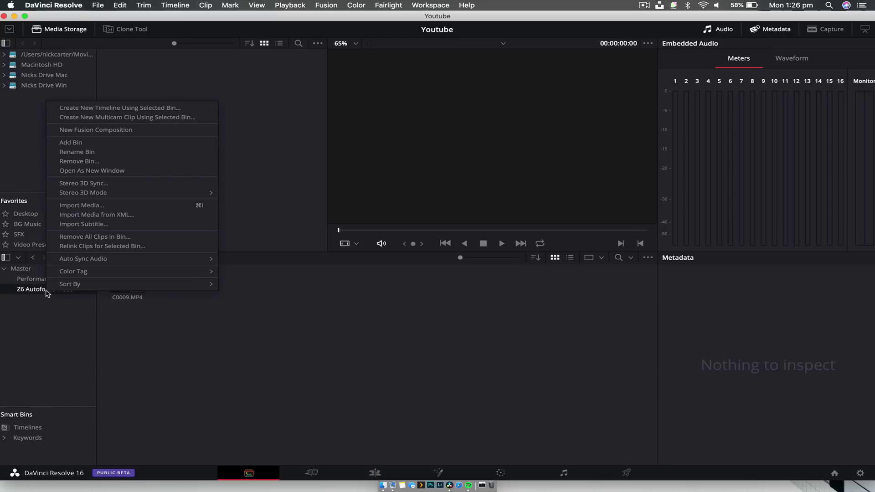
left_click(131, 328)
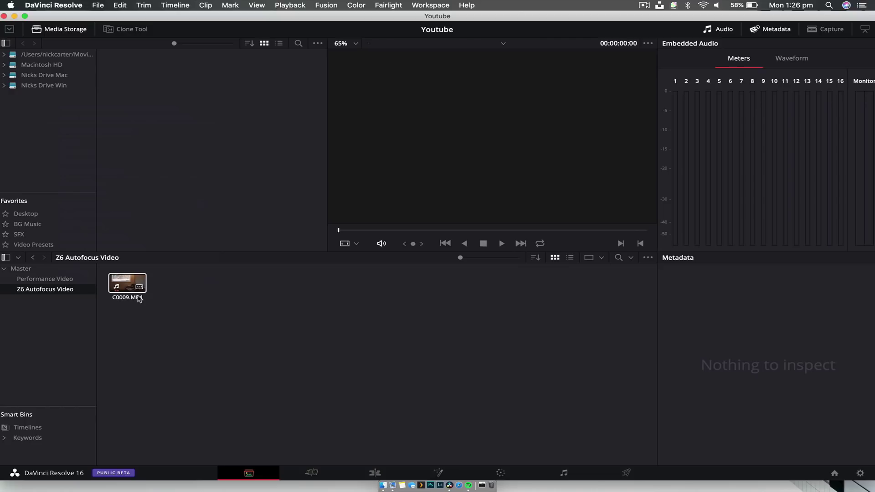
left_click(65, 279)
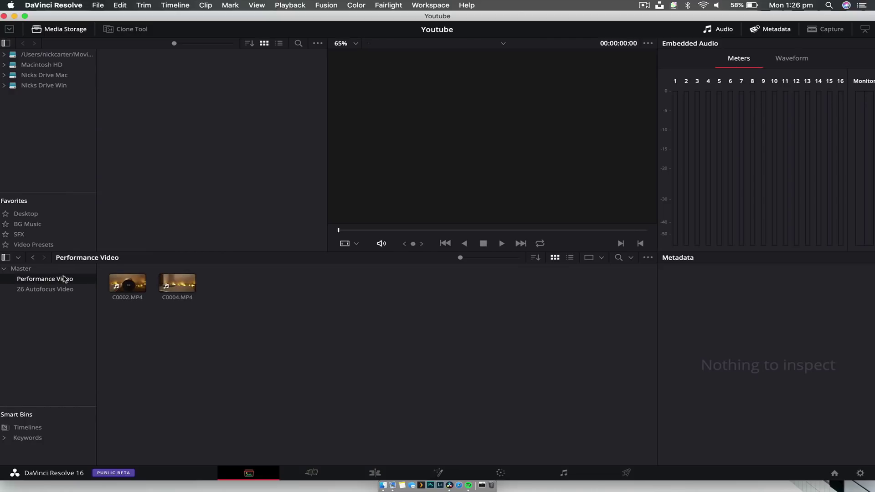
left_click(25, 271)
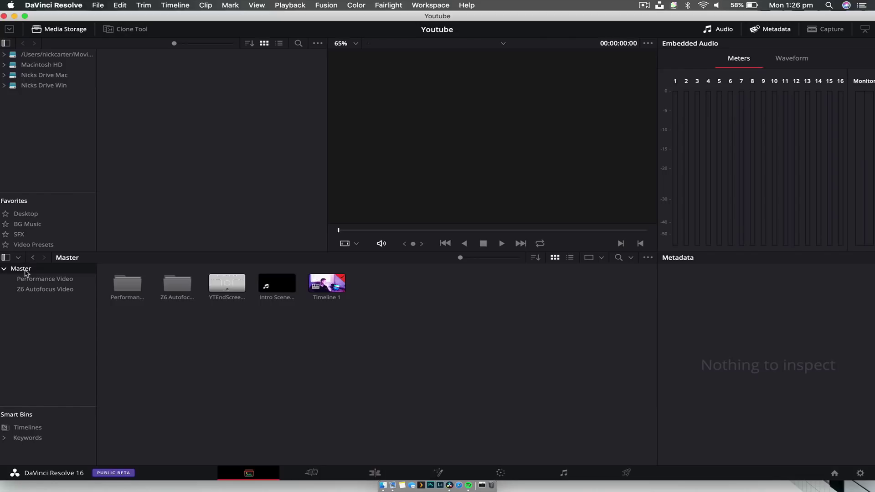